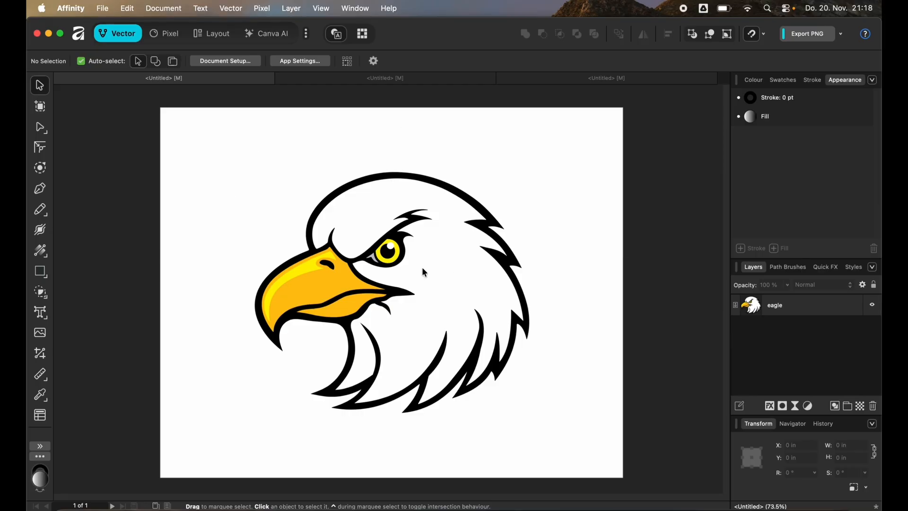
Start Image Trace on the eagle image and compare the traced result with the original side by side
click(451, 245)
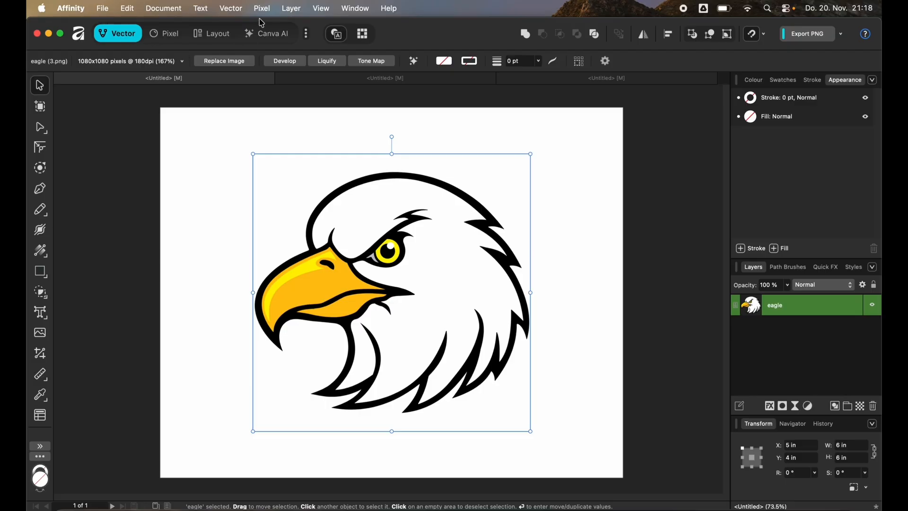
click(232, 9)
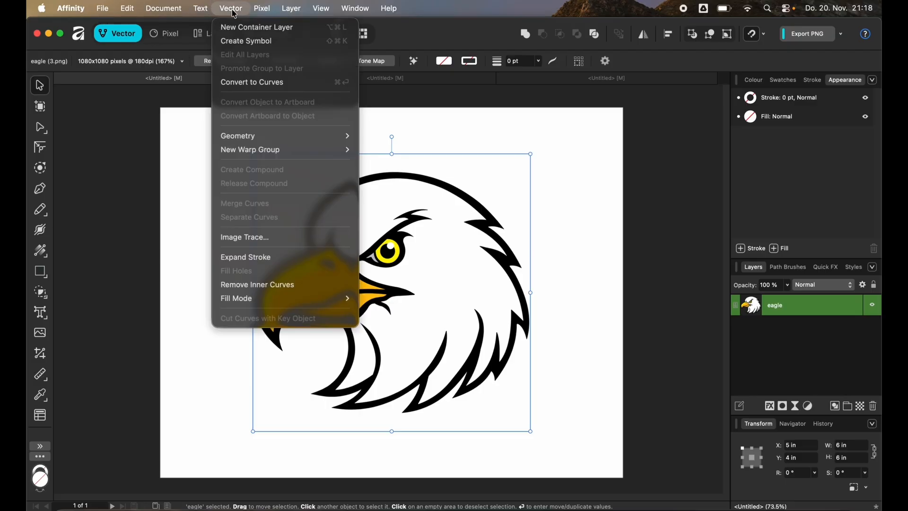
click(252, 241)
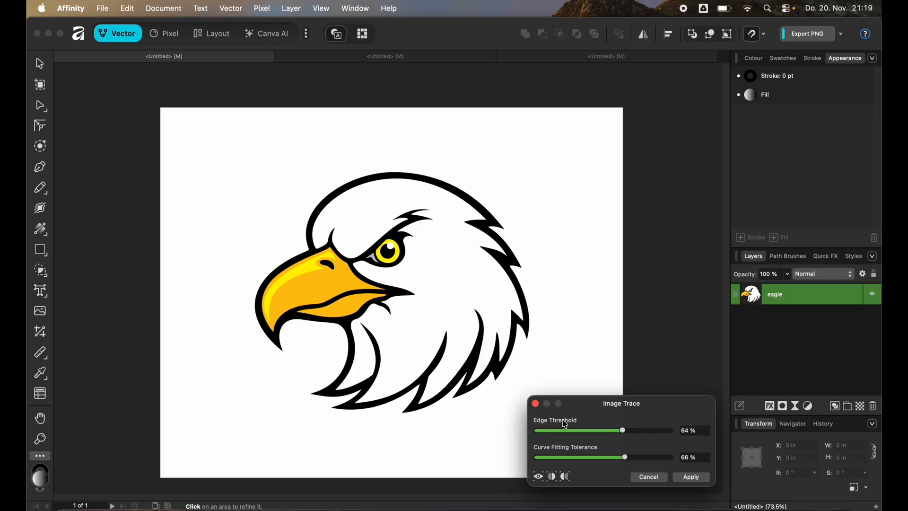
click(552, 477)
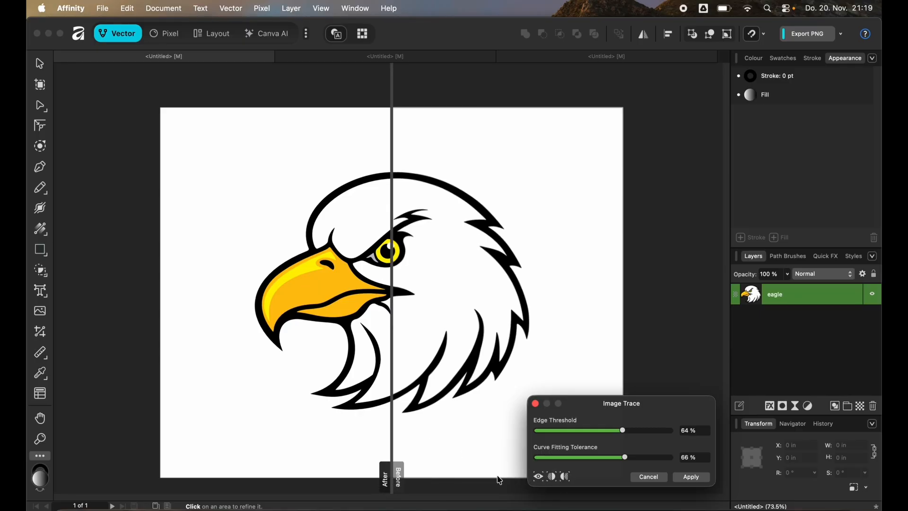
click(565, 476)
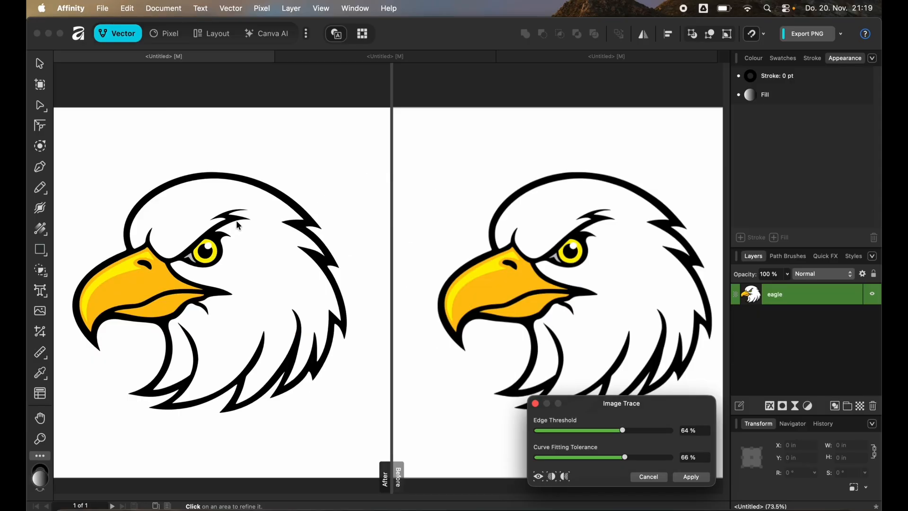
scroll(246, 237, up, 2)
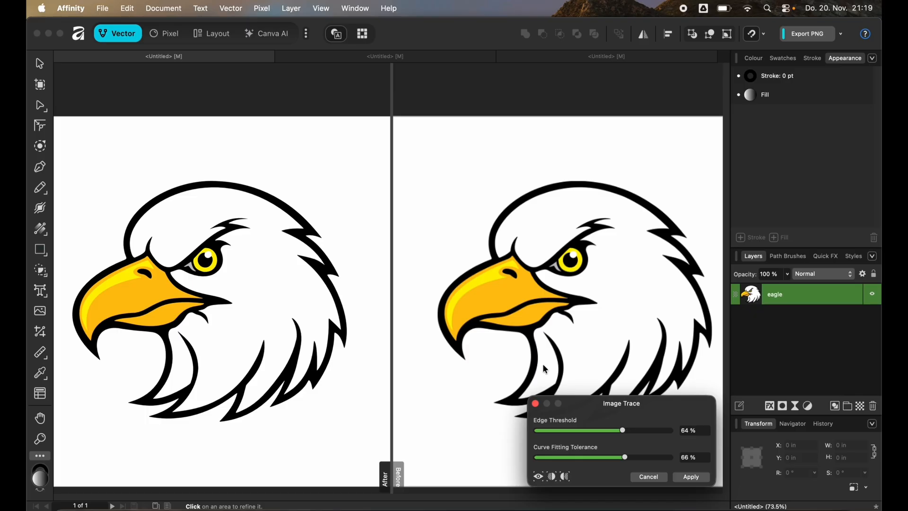
scroll(282, 217, up, 3)
scroll(282, 222, down, 3)
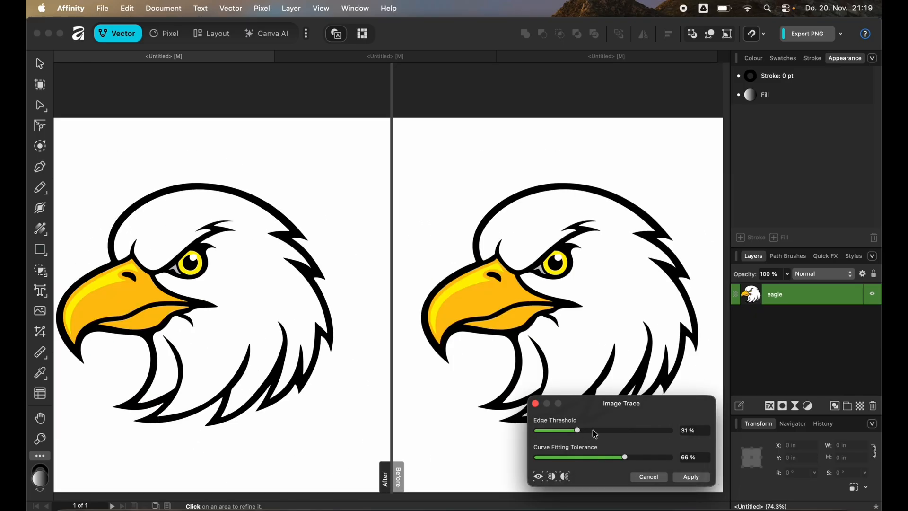
Try an Edge Threshold of 93 % on the eagle trace, set it to 32 %, and check the feather edges up close
drag(592, 429, 665, 434)
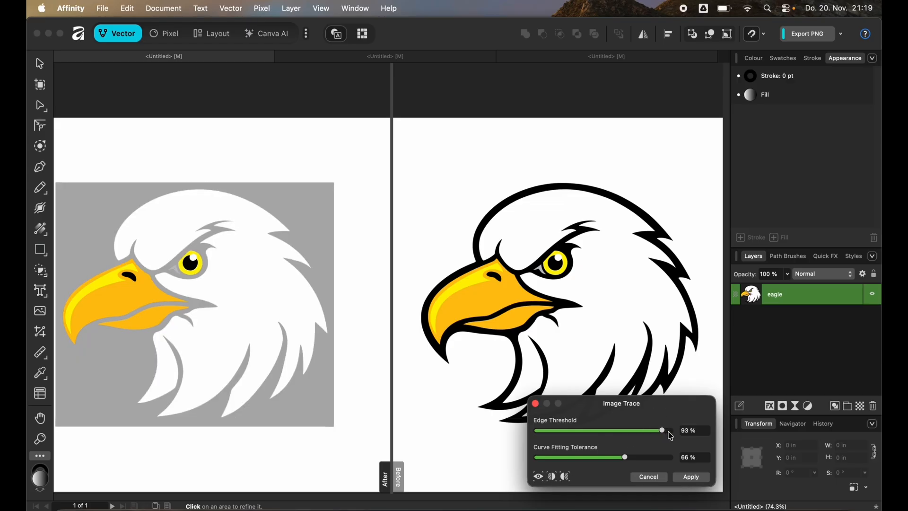
mouse_move(671, 436)
mouse_down()
mouse_move(563, 436)
mouse_move(579, 432)
mouse_up()
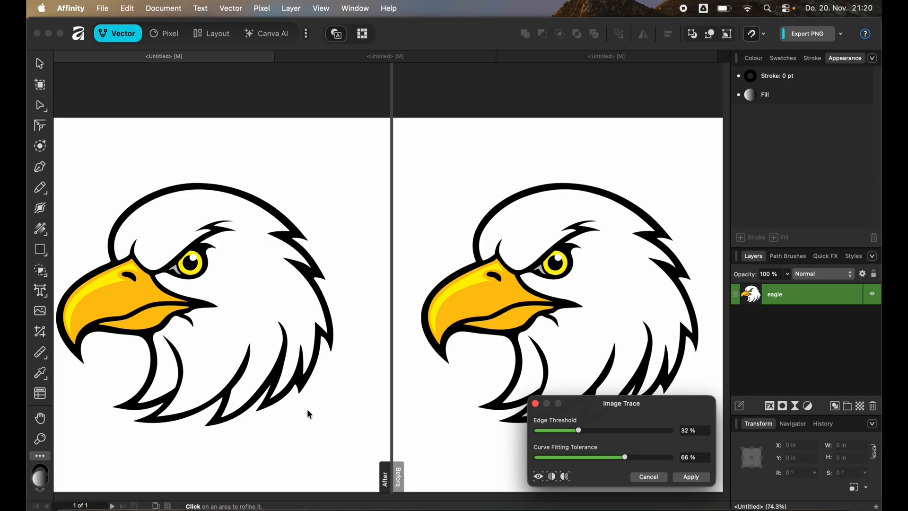
scroll(208, 385, up, 3)
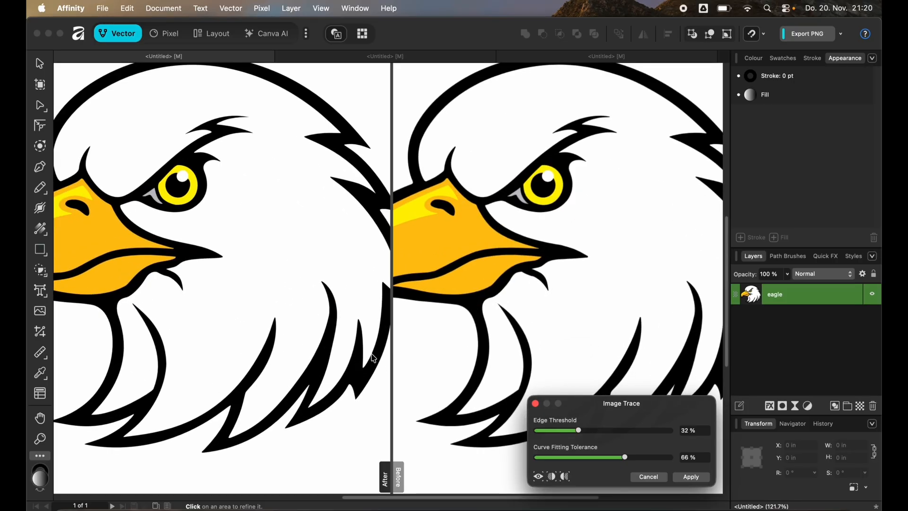
scroll(372, 396, up, 4)
scroll(218, 453, up, 5)
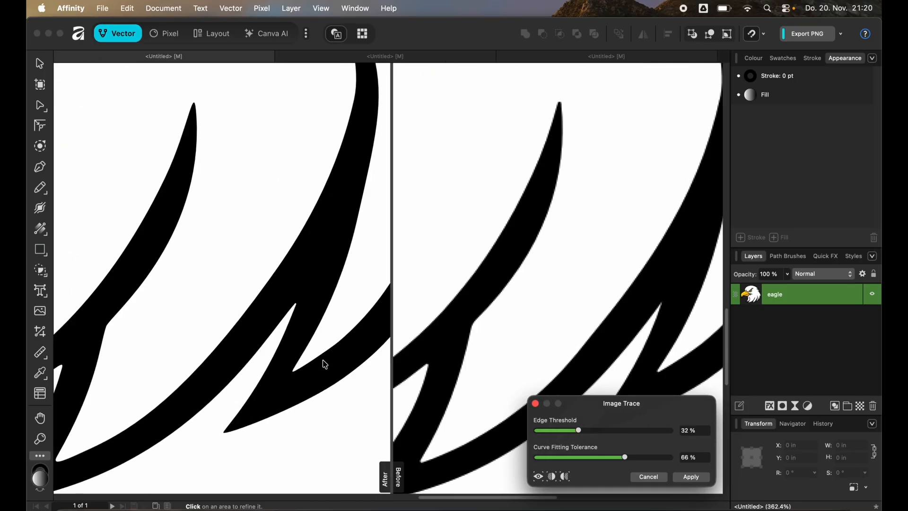
Set the eagle trace's Curve Fitting Tolerance to 51 % and apply the trace
mouse_move(624, 404)
mouse_down()
mouse_move(639, 39)
mouse_move(630, 50)
mouse_up()
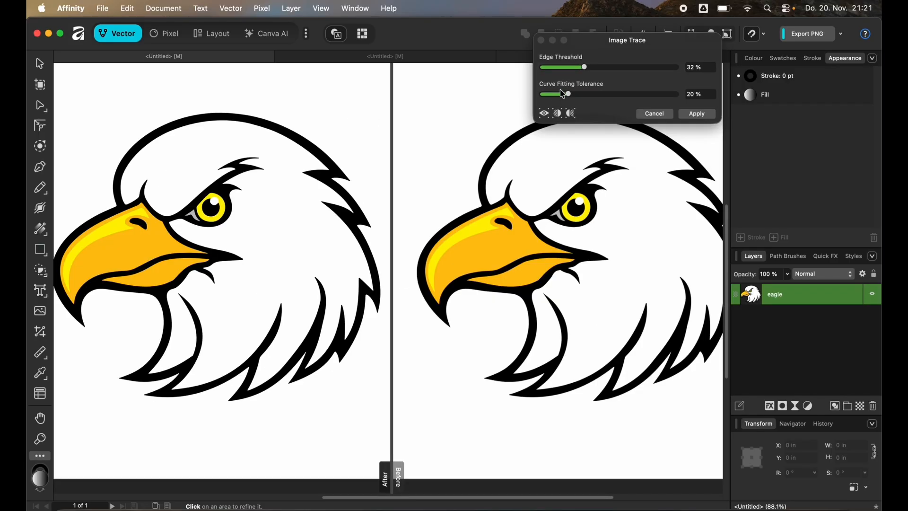
drag(563, 93, 614, 96)
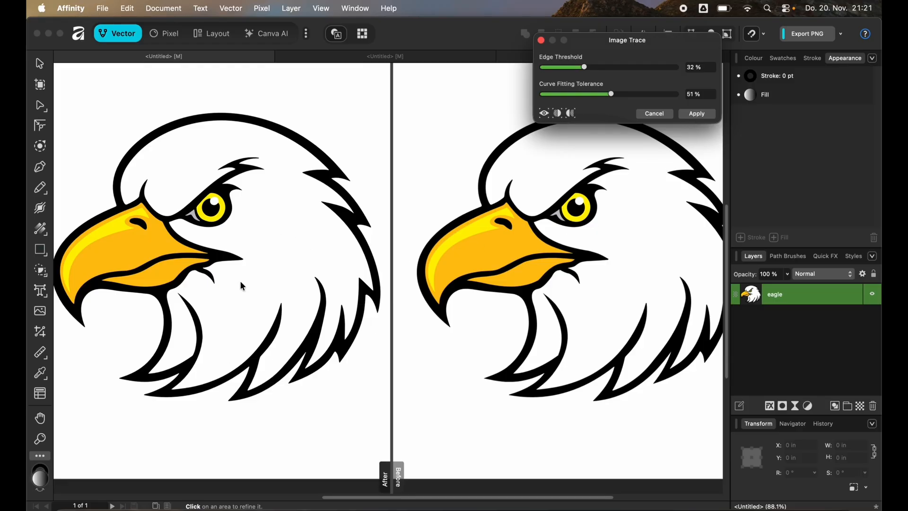
click(696, 114)
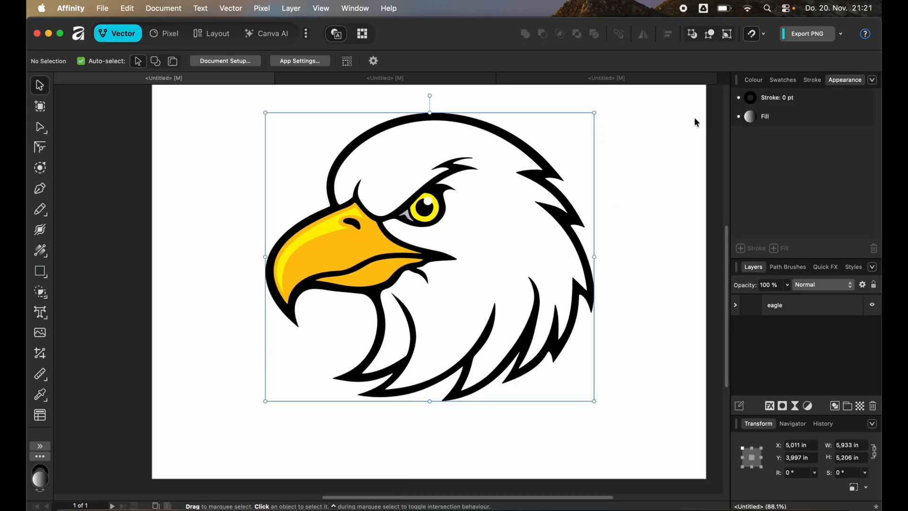
Expand the traced eagle group and go through its individual curves from the pupil down to the black silhouette
click(736, 305)
scroll(775, 331, down, 2)
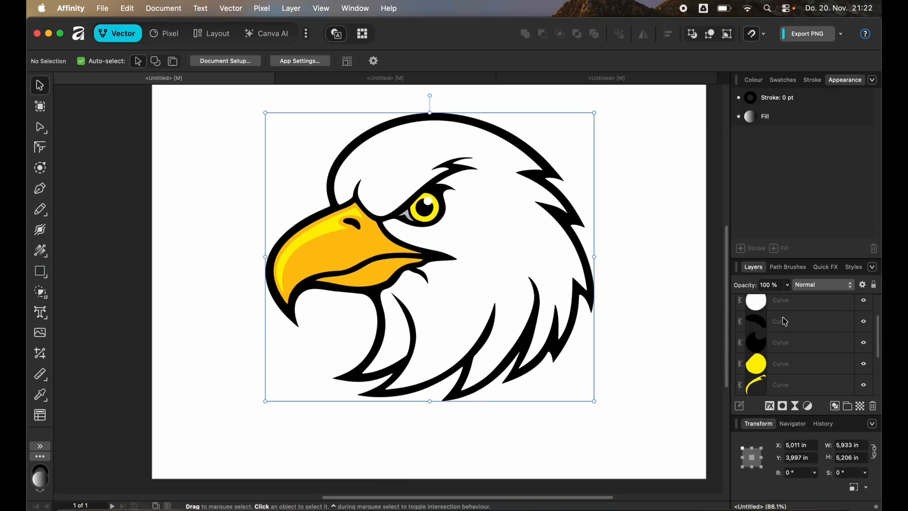
click(785, 322)
click(786, 349)
scroll(789, 376, down, 1)
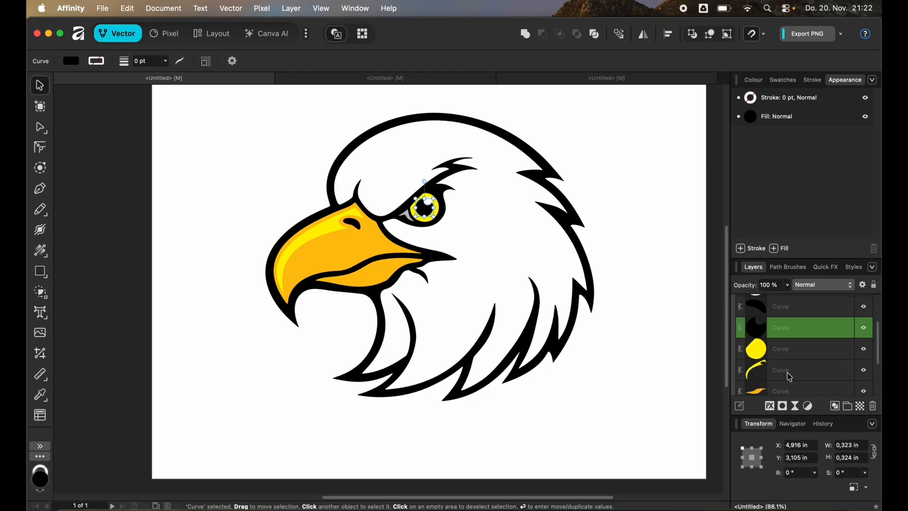
click(785, 368)
scroll(783, 352, down, 3)
click(781, 335)
click(783, 349)
click(788, 372)
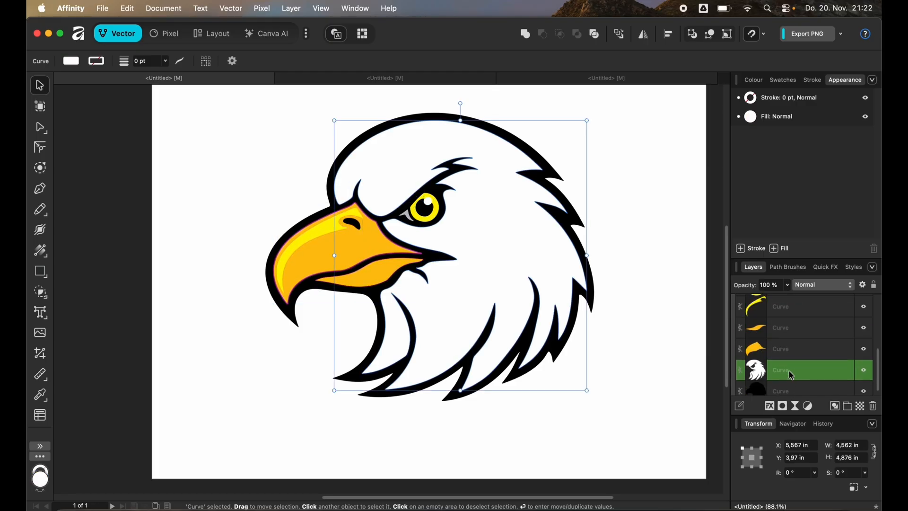
scroll(792, 375, down, 1)
click(790, 386)
Examine the nodes of the black silhouette curve with the Node tool, especially at the beak's tip
click(41, 133)
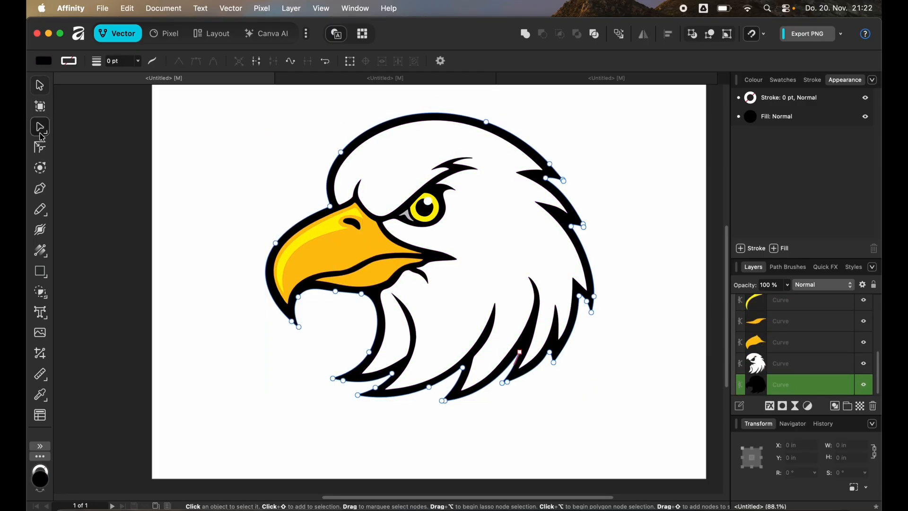
scroll(319, 301, up, 5)
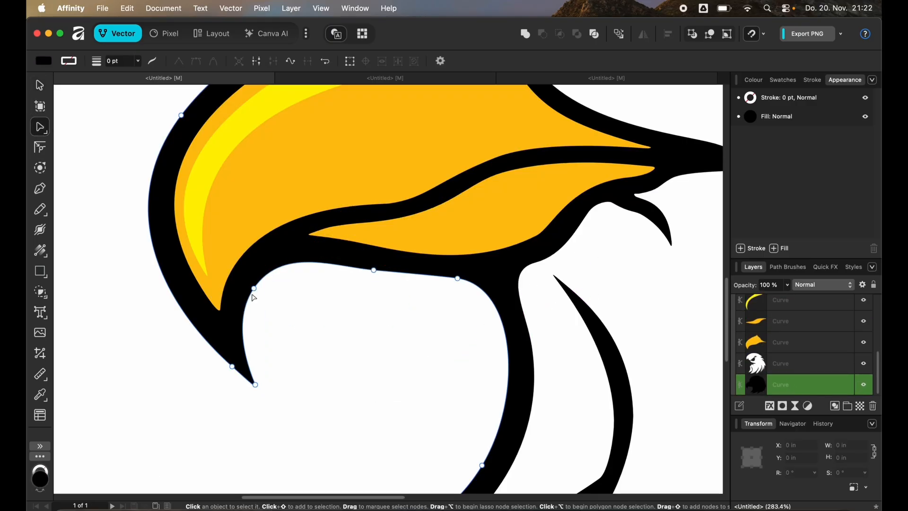
click(255, 386)
scroll(211, 392, up, 10)
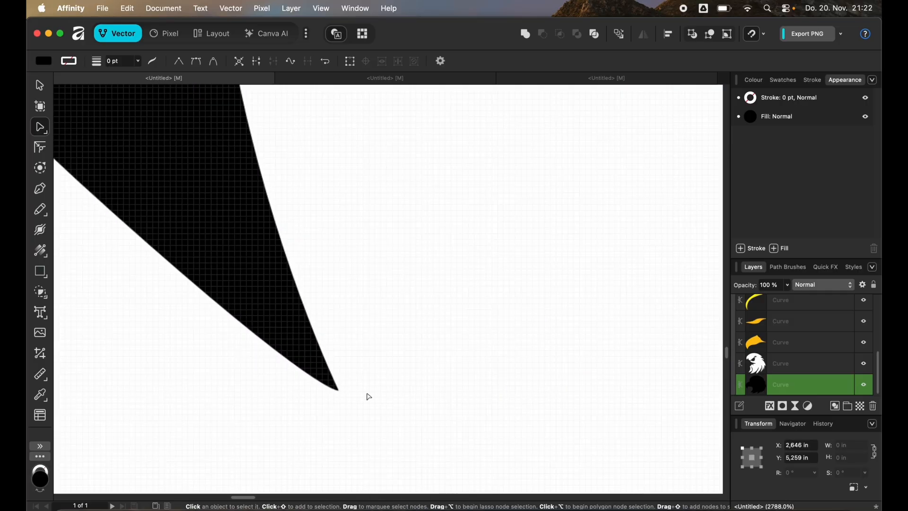
click(391, 381)
scroll(321, 393, down, 10)
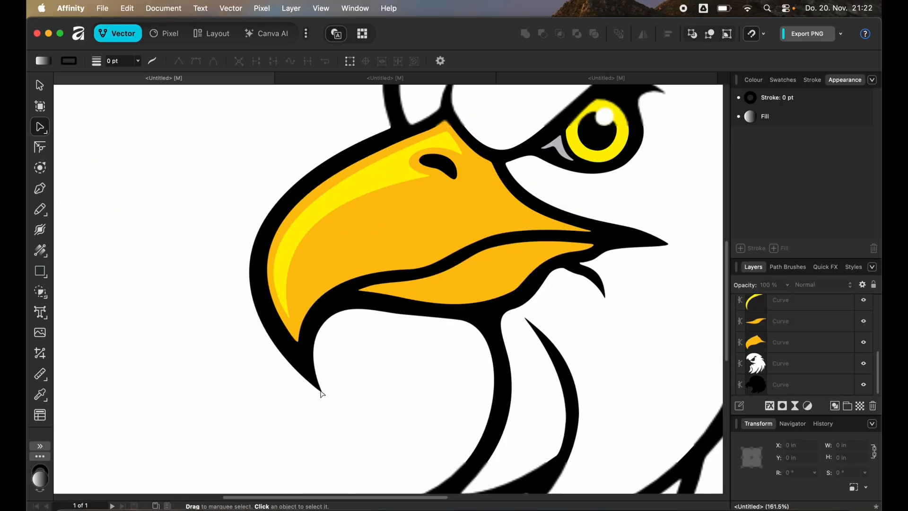
scroll(322, 394, down, 4)
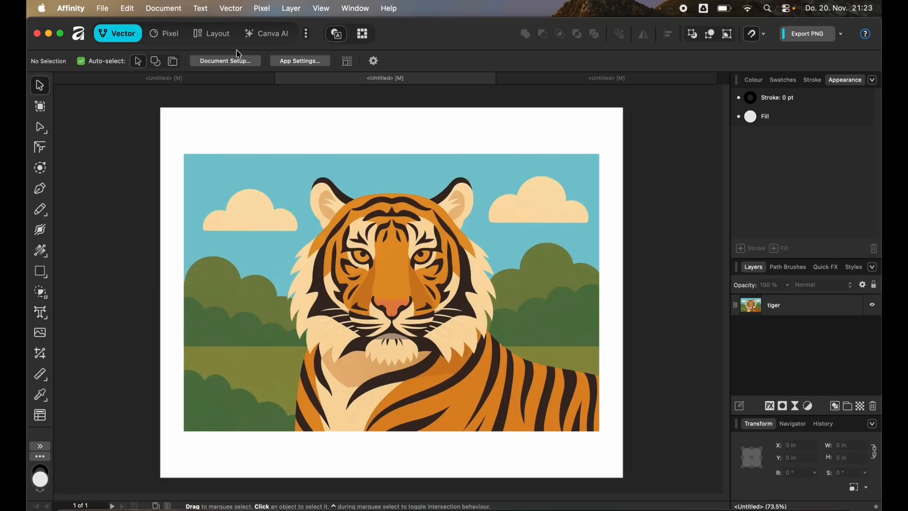
Select the tiger image and start Image Trace on it
click(234, 10)
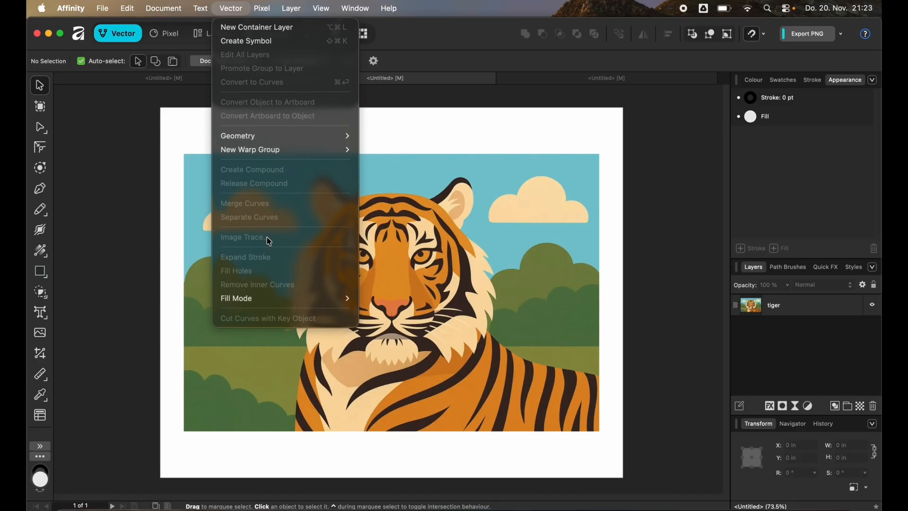
click(811, 308)
click(796, 312)
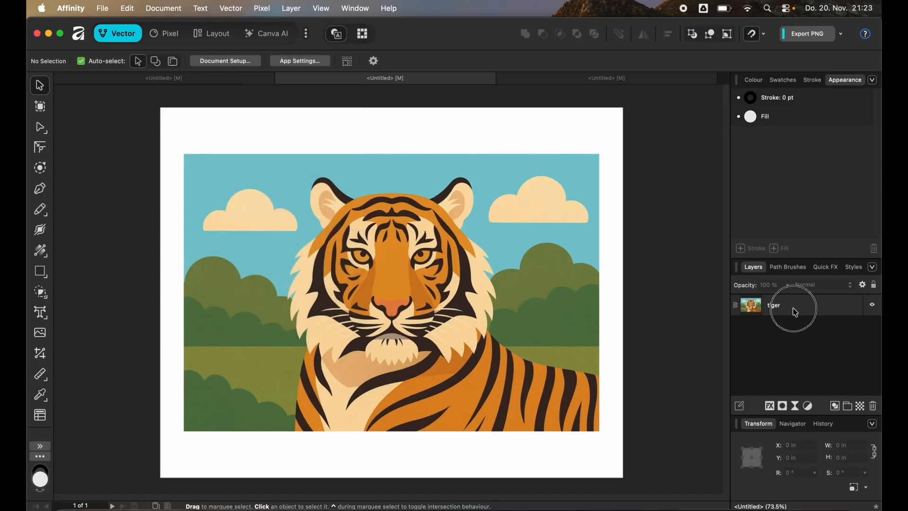
click(230, 9)
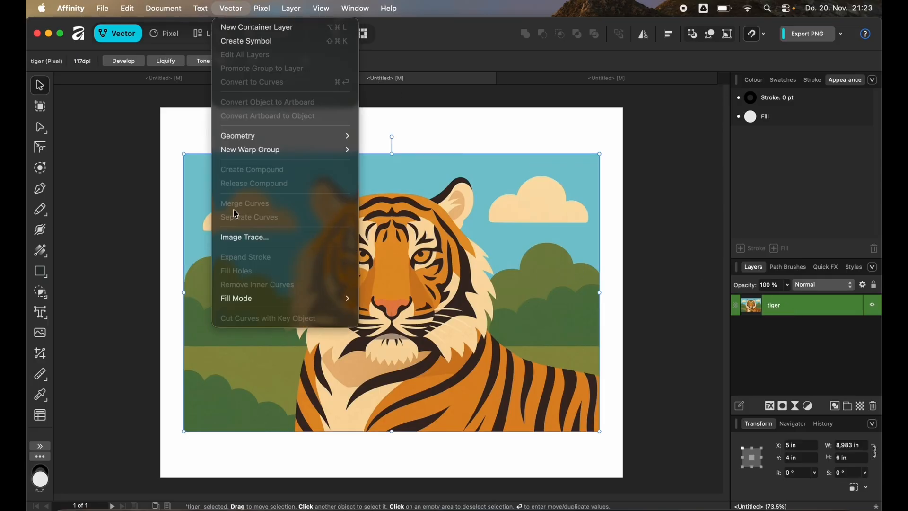
click(239, 237)
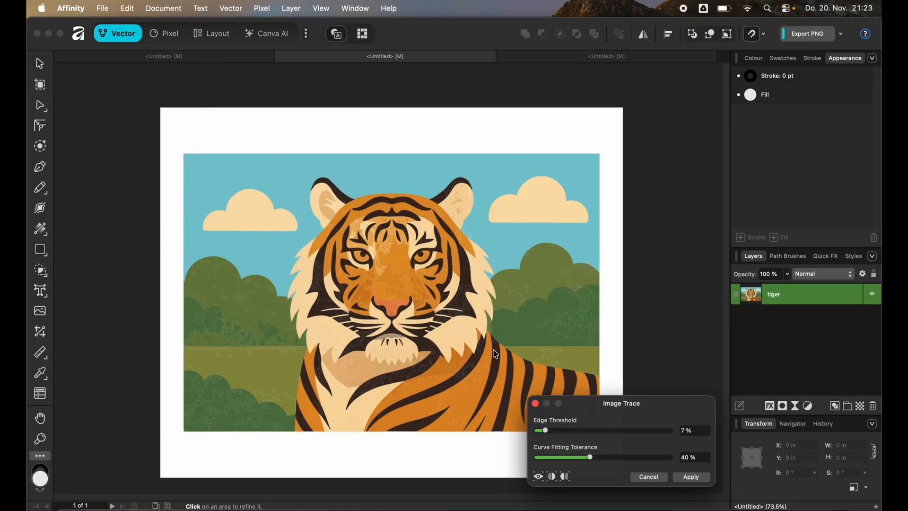
Inspect the tiger trace preview up close and compare it with the original side by side
scroll(408, 297, up, 2)
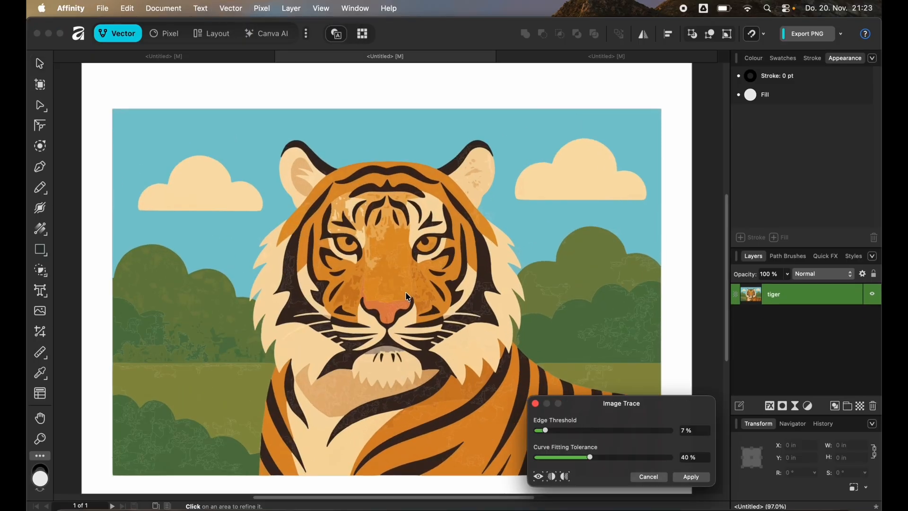
scroll(409, 297, up, 4)
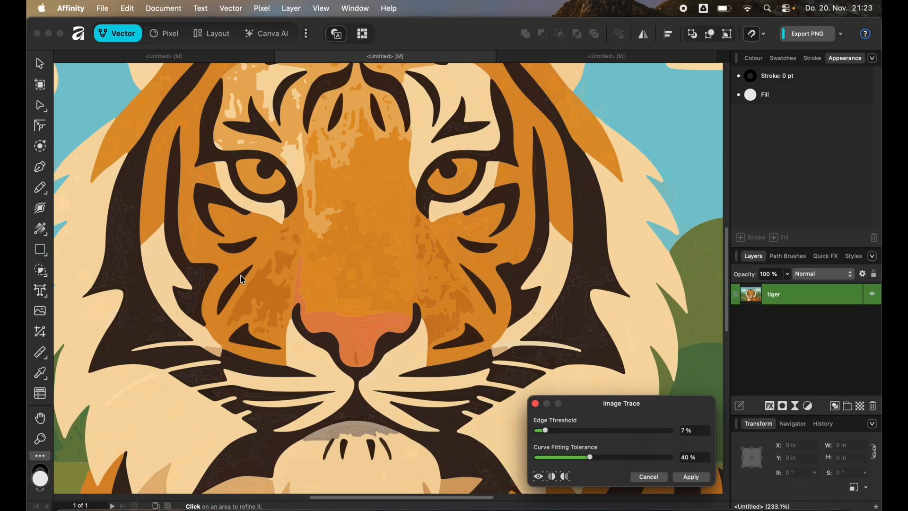
click(565, 476)
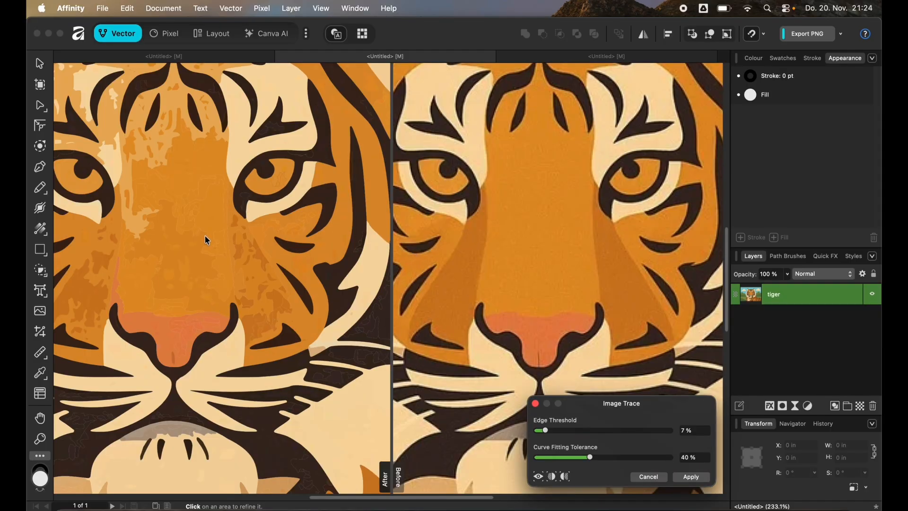
key(super+0)
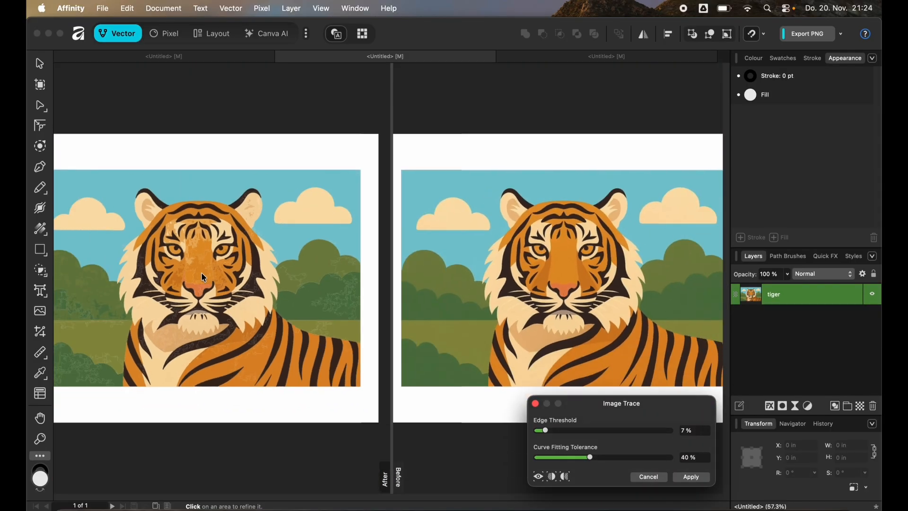
scroll(176, 232, up, 5)
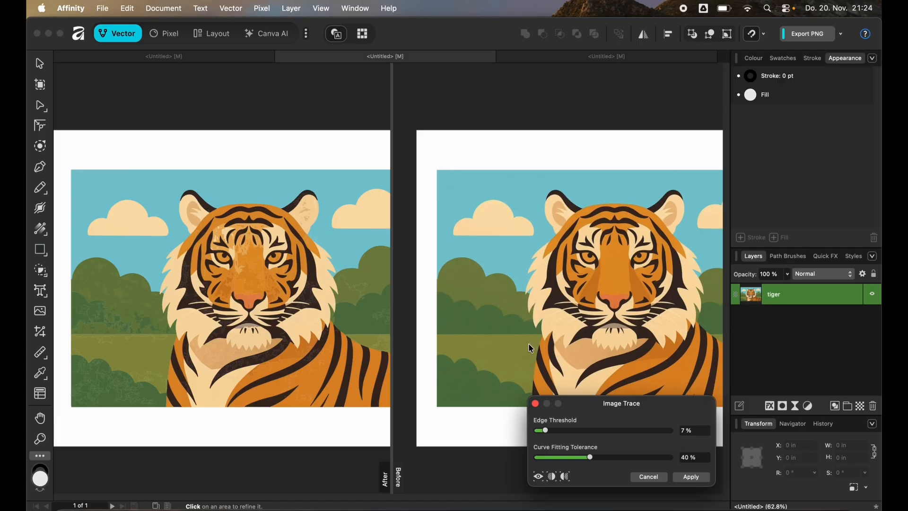
scroll(610, 312, up, 10)
scroll(547, 284, up, 5)
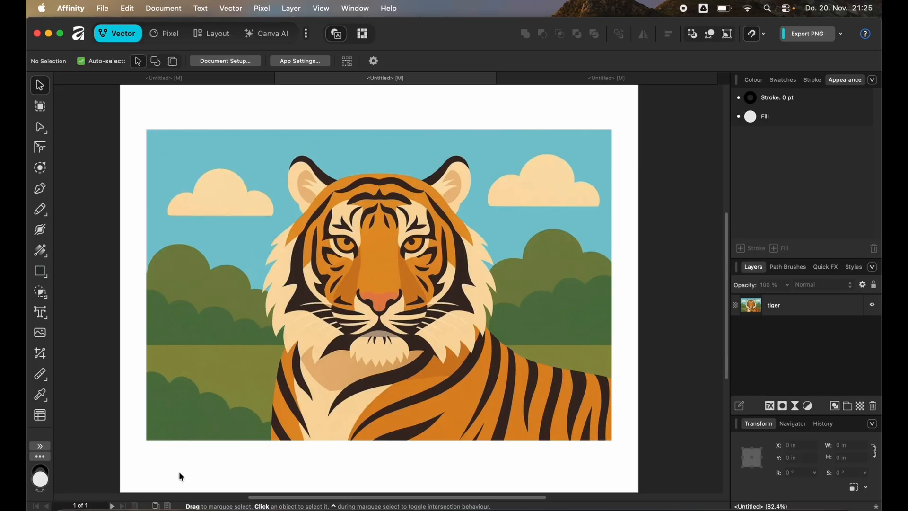
Load tiger-9957401_1280.webp from Downloads into the PNG Color Decreaser in Safari and reduce it to 25 colors
click(135, 509)
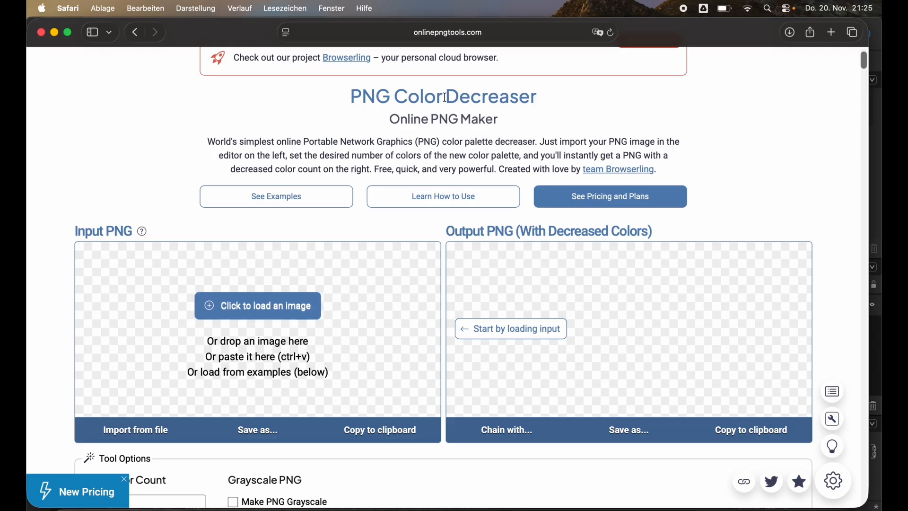
scroll(377, 117, down, 2)
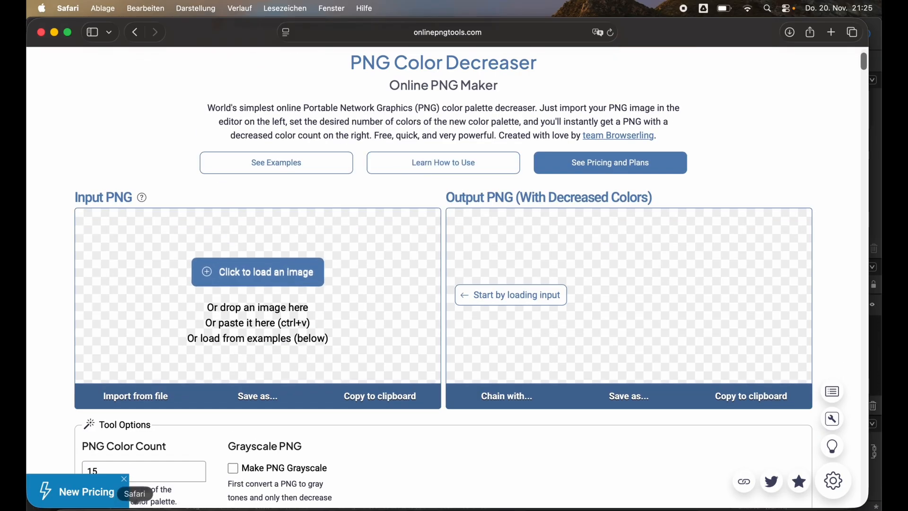
click(64, 508)
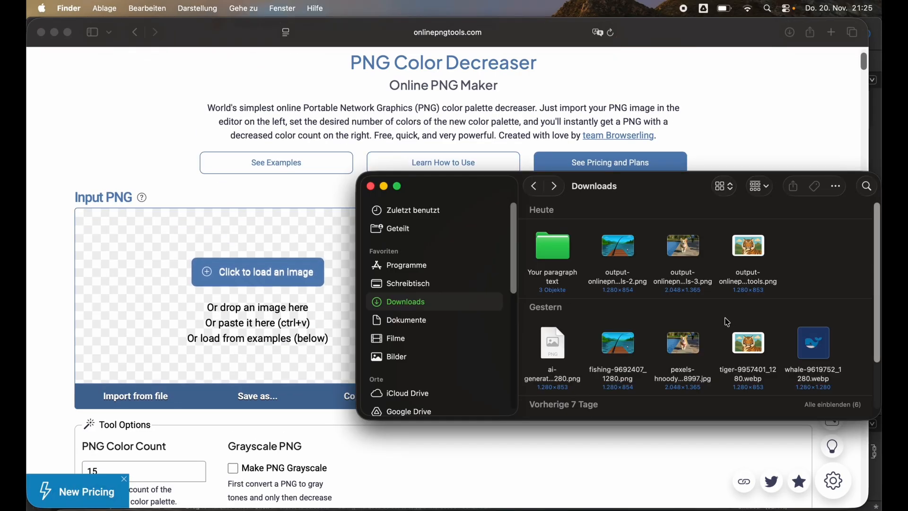
drag(747, 344, 321, 347)
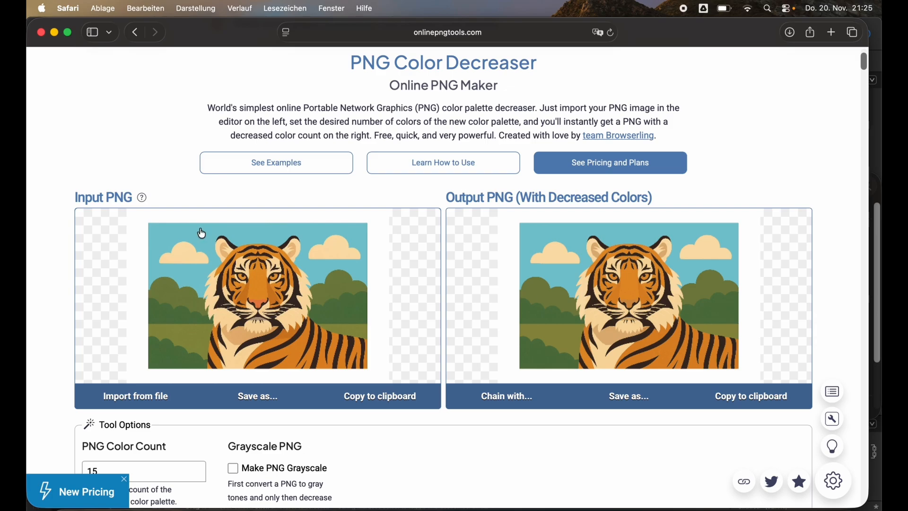
scroll(200, 234, down, 2)
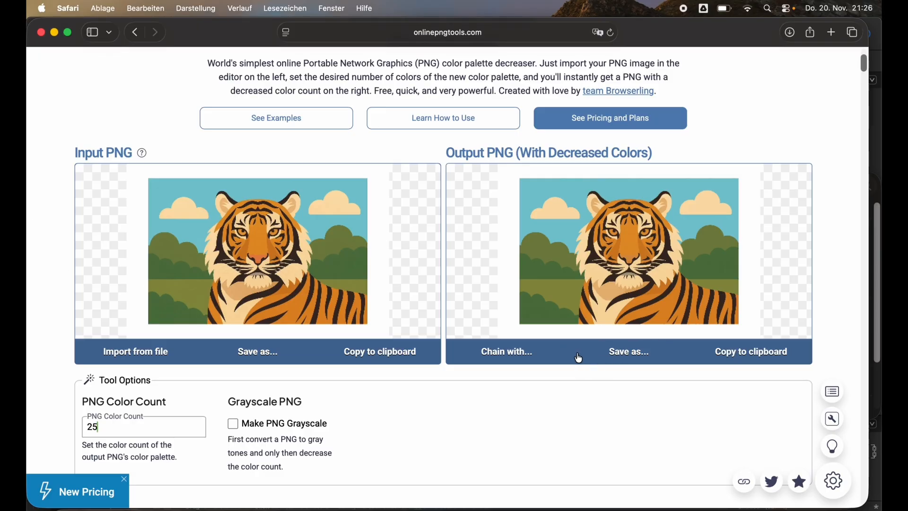
click(563, 359)
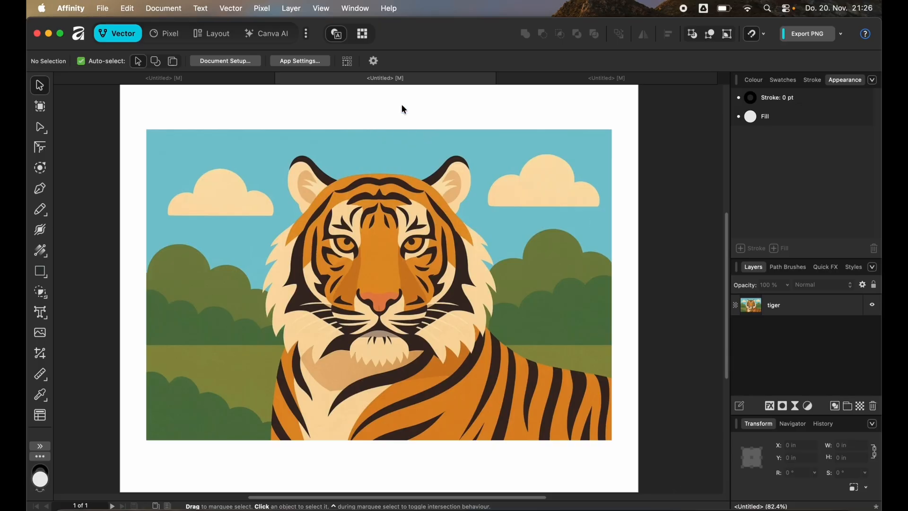
Create a new document in Affinity and place the color-reduced output-onlinepngtools.png from Downloads on its page
click(102, 8)
click(129, 53)
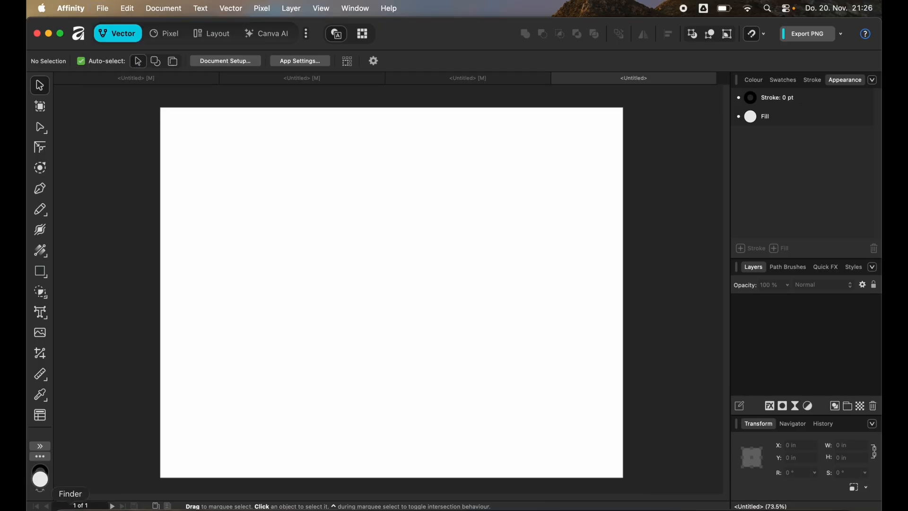
click(74, 510)
drag(748, 245, 293, 275)
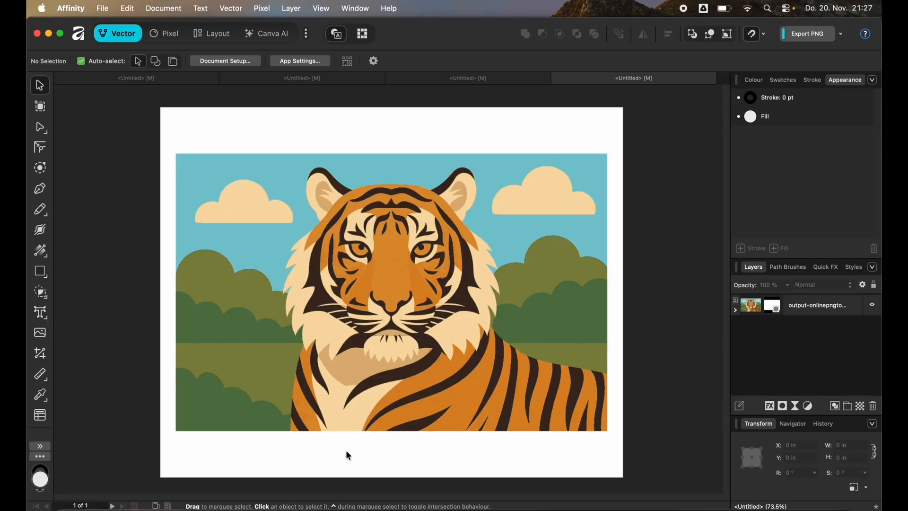
Select the color-reduced tiger image and start Image Trace on it with a side-by-side before and after preview
scroll(346, 450, down, 2)
scroll(364, 326, up, 10)
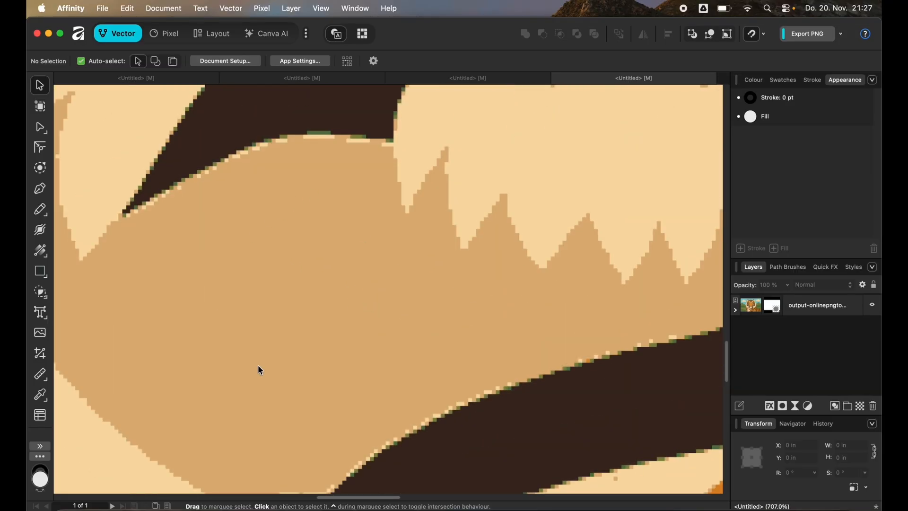
key(super+0)
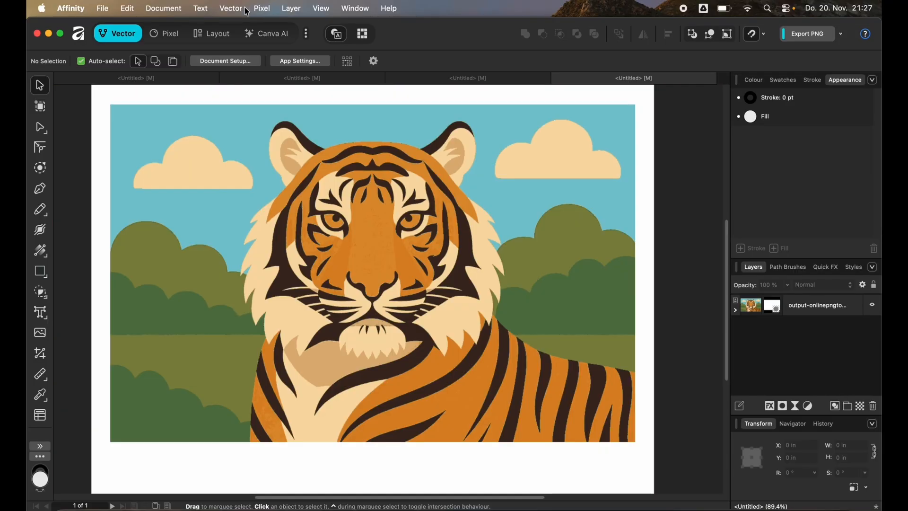
click(230, 9)
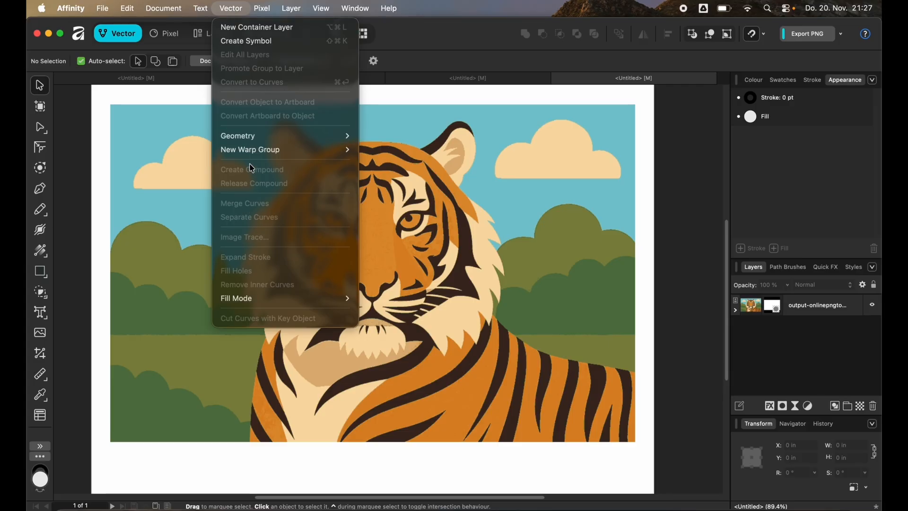
click(428, 208)
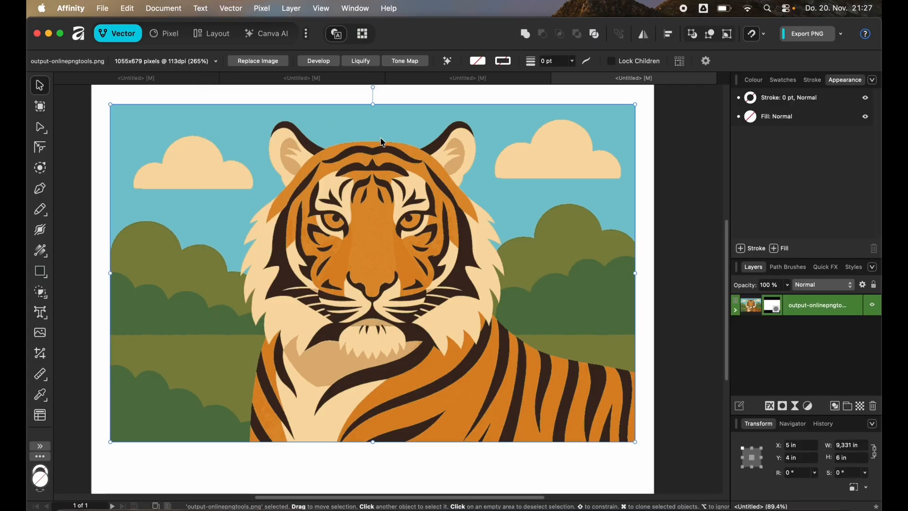
click(231, 8)
click(262, 237)
click(569, 479)
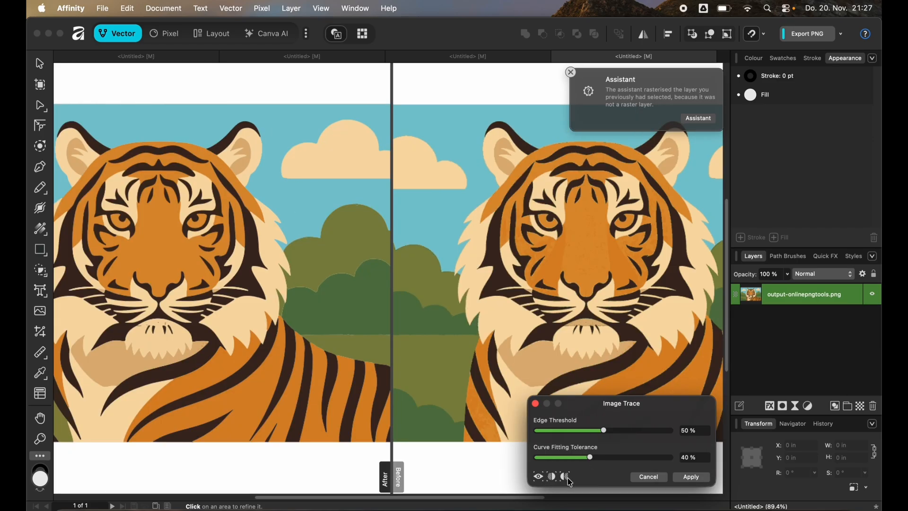
Adjust the tiger trace's Edge Threshold and Curve Fitting Tolerance while comparing it with the original, and apply the trace
scroll(279, 314, down, 2)
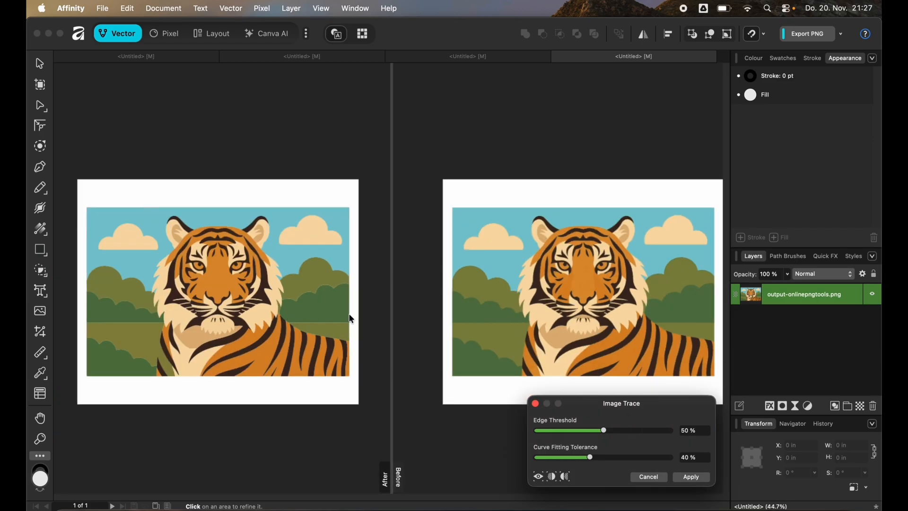
scroll(351, 318, down, 1)
scroll(290, 300, up, 2)
scroll(209, 322, down, 1)
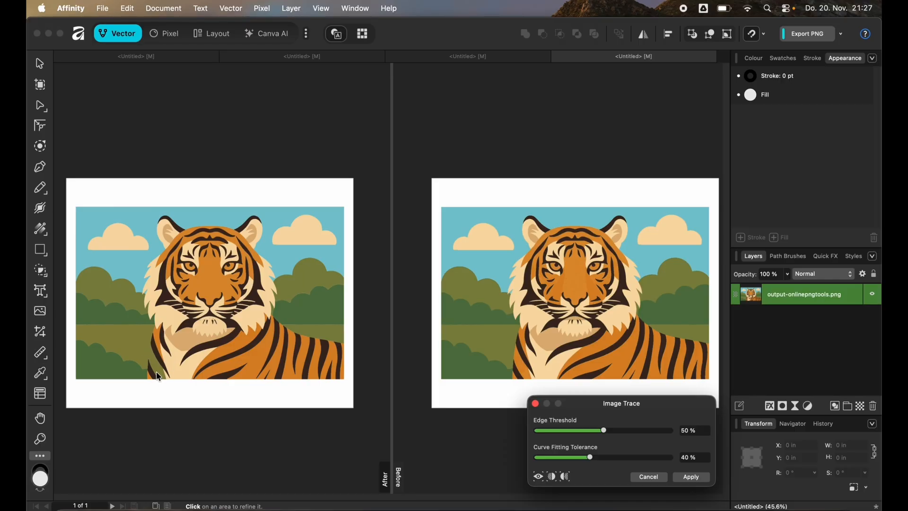
drag(583, 431, 544, 433)
click(604, 431)
click(570, 457)
click(551, 458)
click(606, 457)
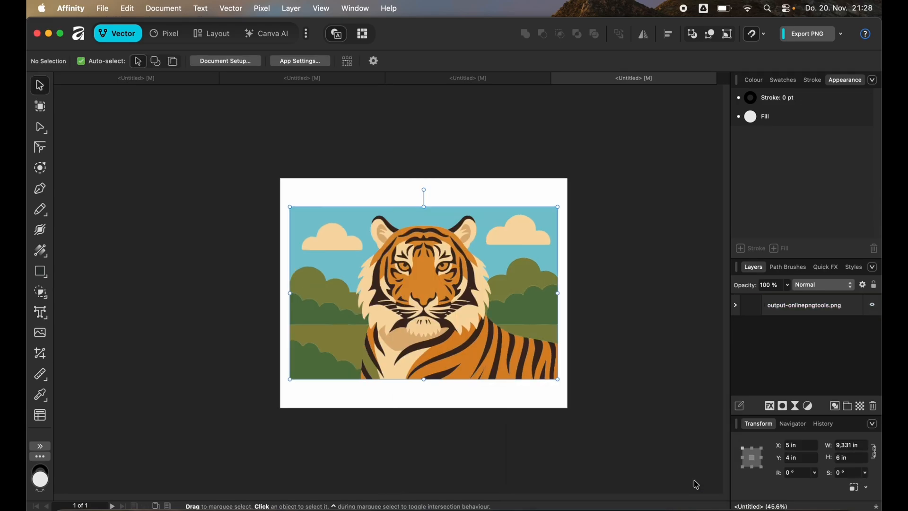
click(693, 477)
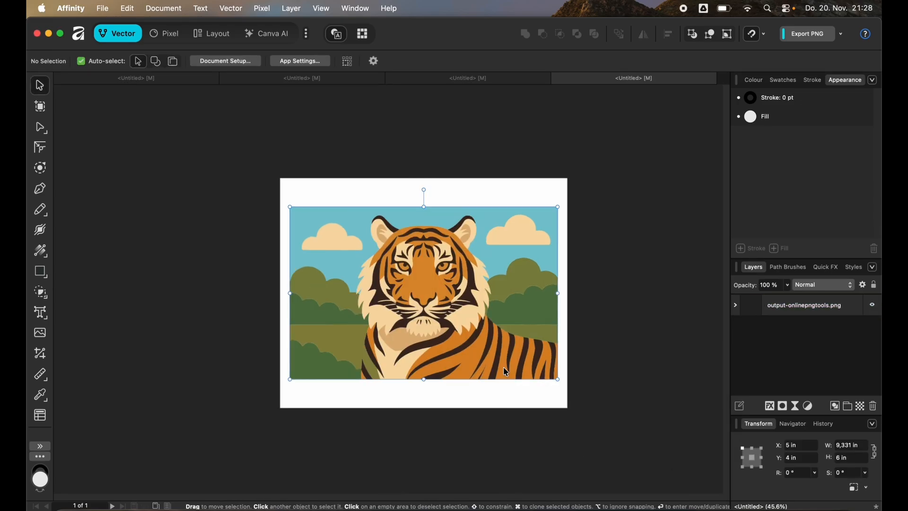
Expand the traced tiger group and select the olive ground curve that runs into the tiger's chest
click(736, 305)
scroll(780, 349, down, 5)
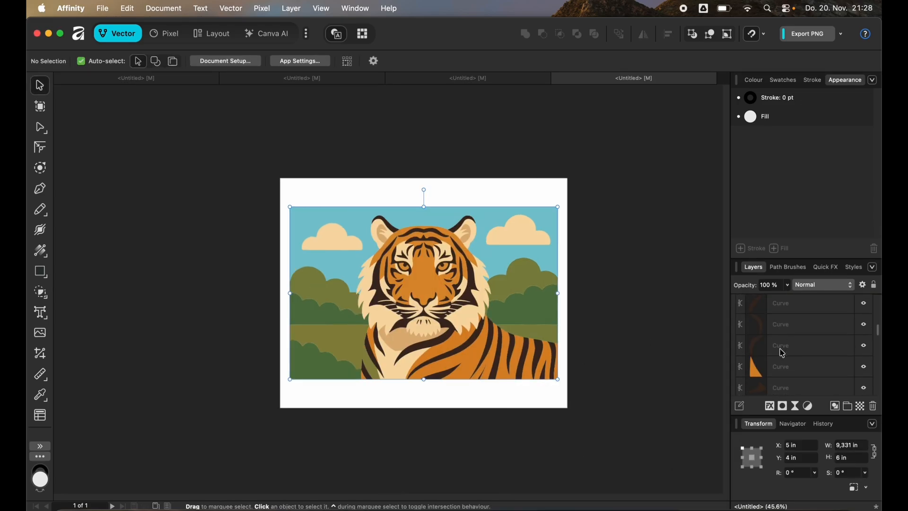
click(320, 341)
click(326, 427)
double_click(351, 355)
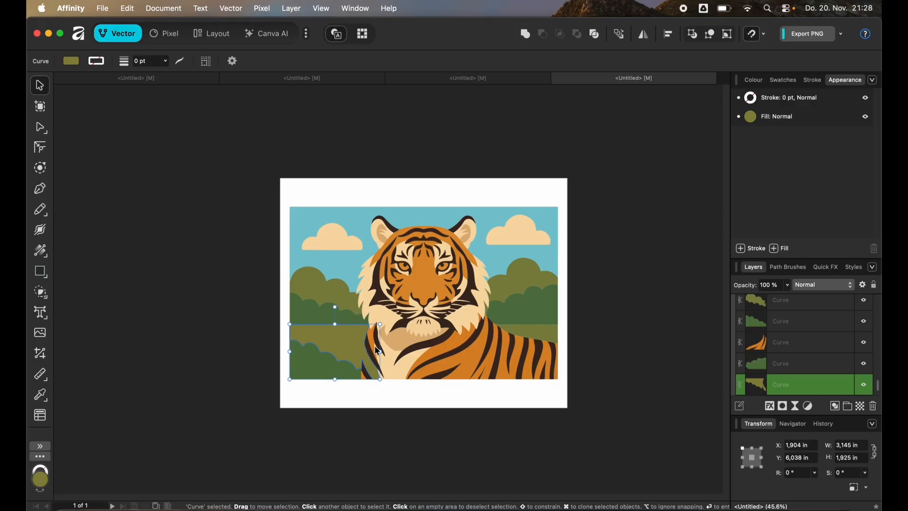
Cut the olive area between the chest stripes off the ground curve with the Knife tool and select that piece
scroll(372, 361, up, 10)
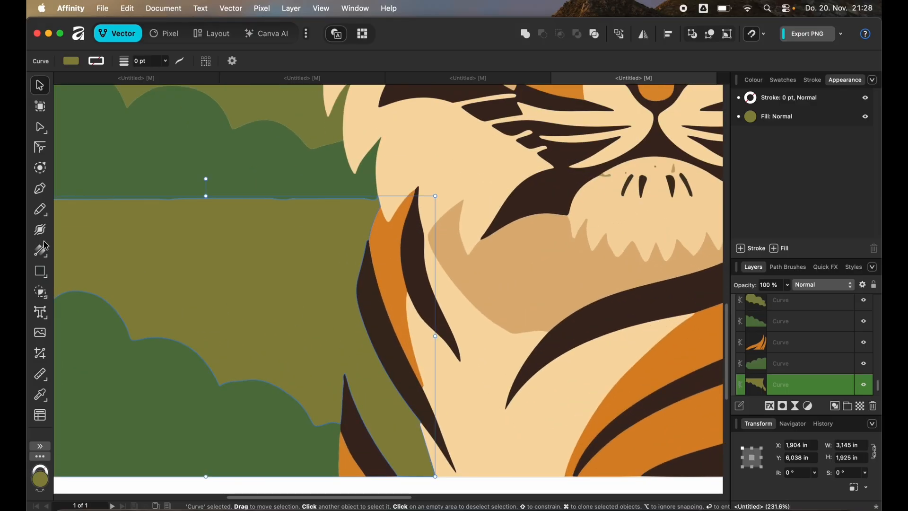
click(40, 209)
click(93, 235)
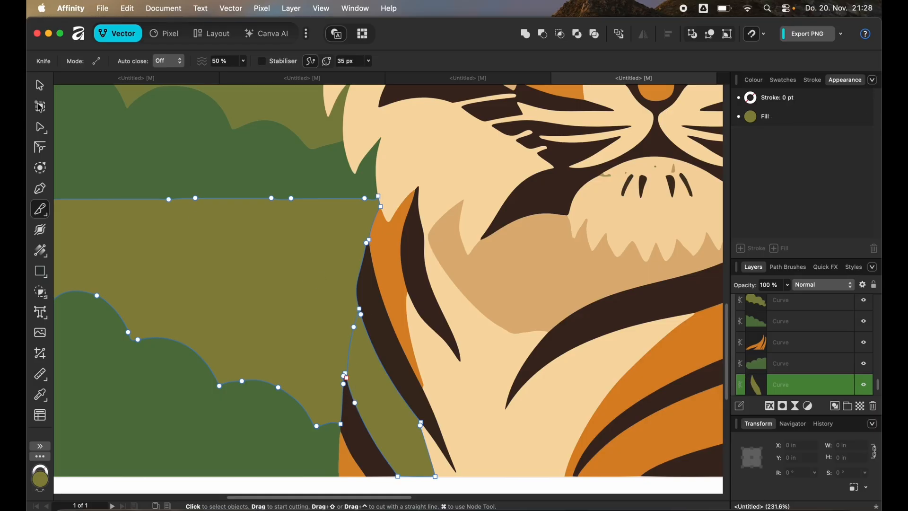
key(v)
click(369, 406)
click(368, 403)
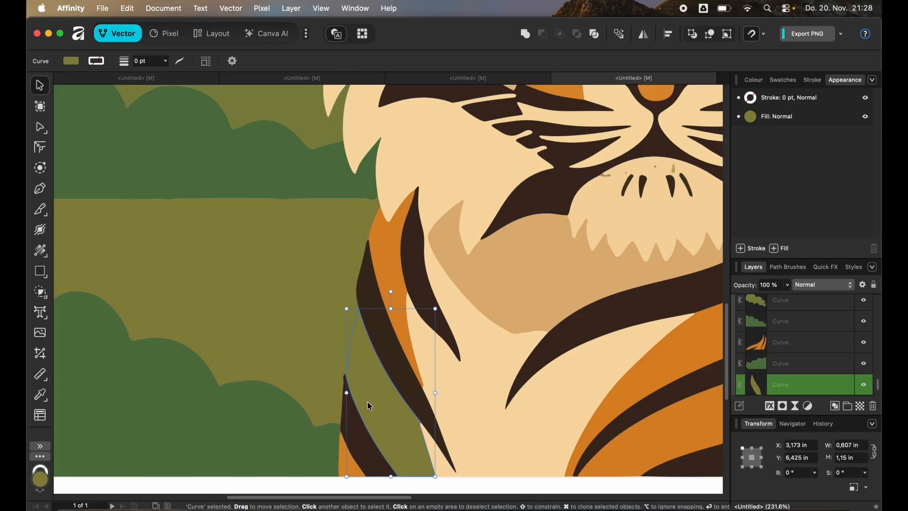
Fill the cut-off chest piece with the orange sampled from the tiger's body and deselect it
double_click(41, 477)
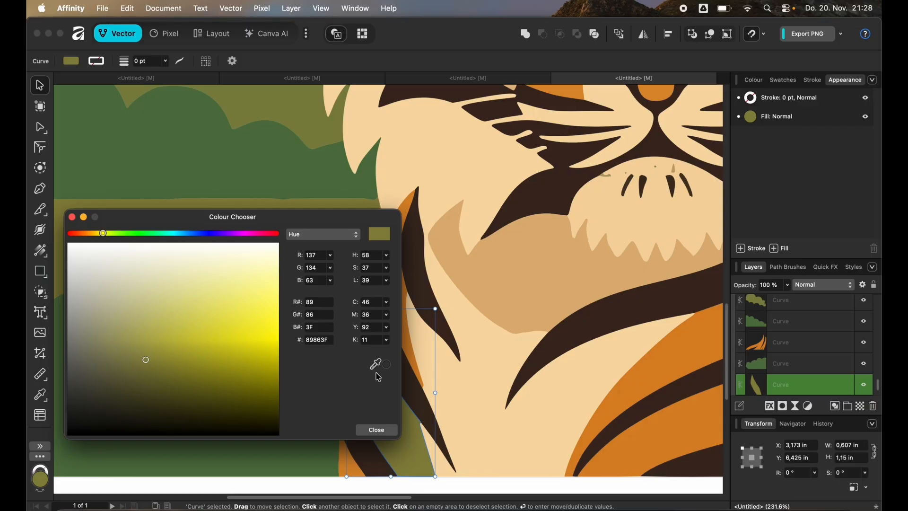
drag(375, 364, 680, 365)
key(Return)
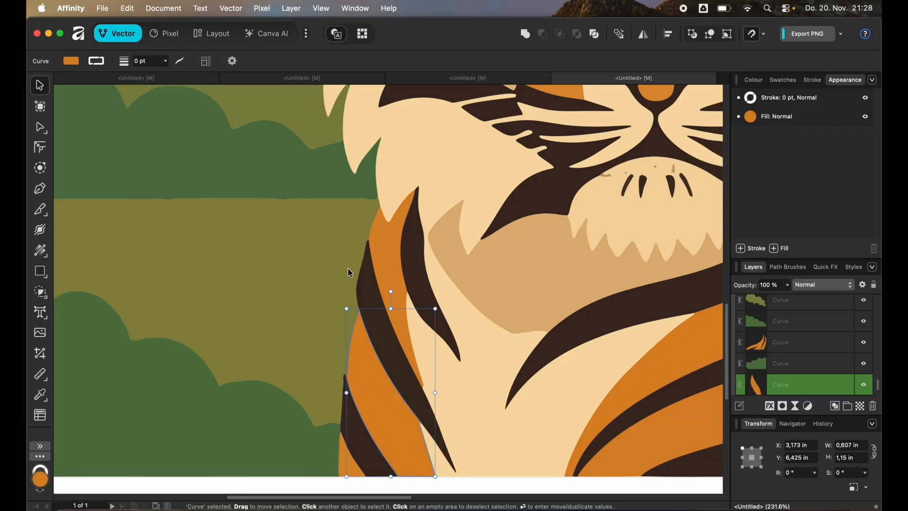
scroll(290, 351, down, 5)
scroll(268, 334, down, 5)
click(436, 408)
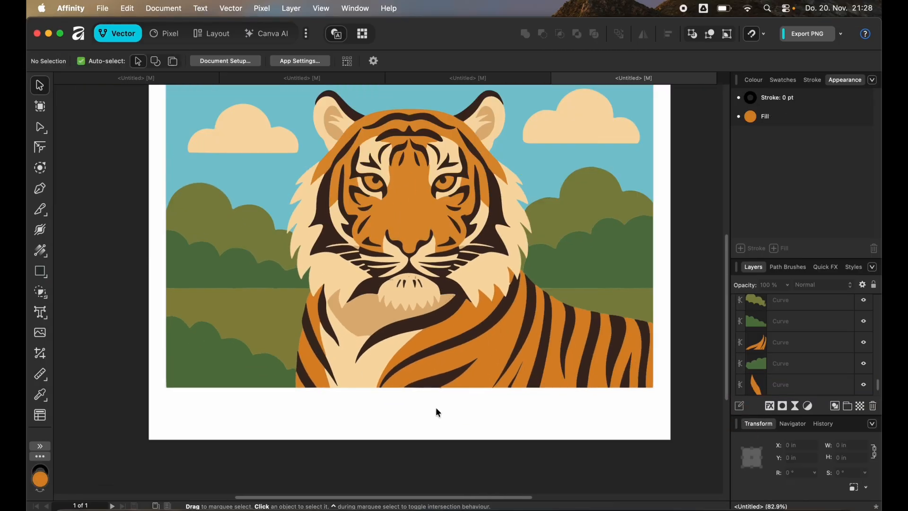
scroll(427, 394, up, 3)
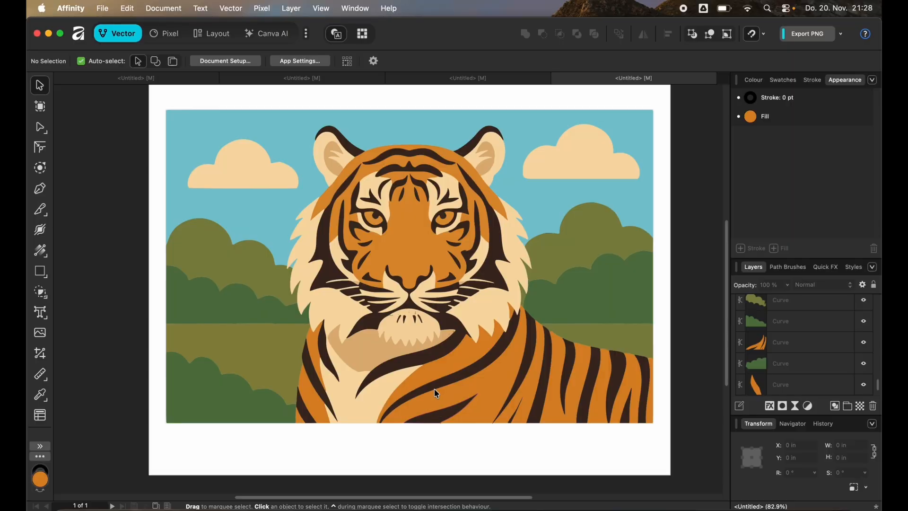
Switch to the document with the dog photo, select the photo and start Image Trace on it
click(442, 79)
click(333, 79)
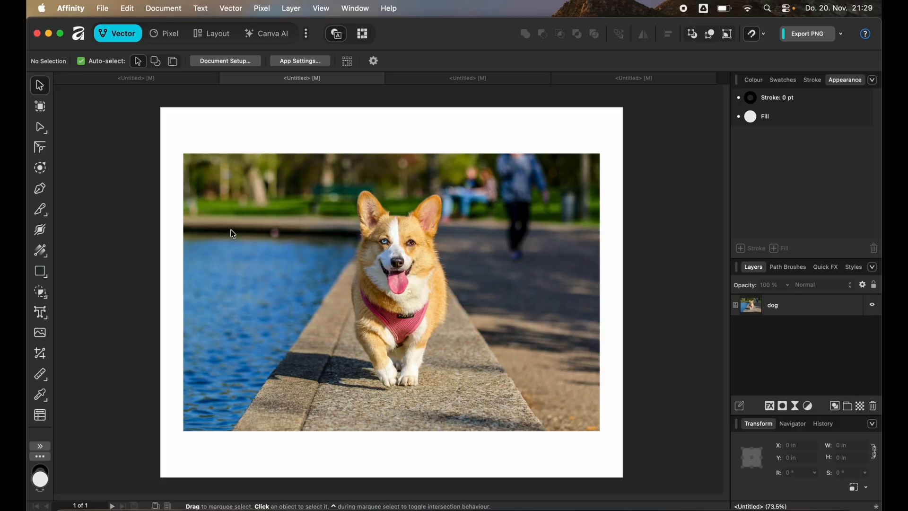
key(super+a)
click(231, 8)
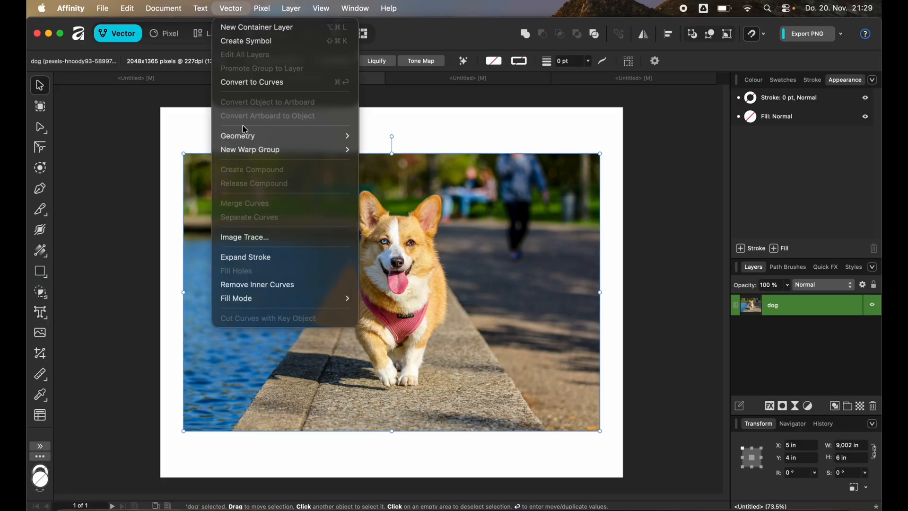
click(259, 237)
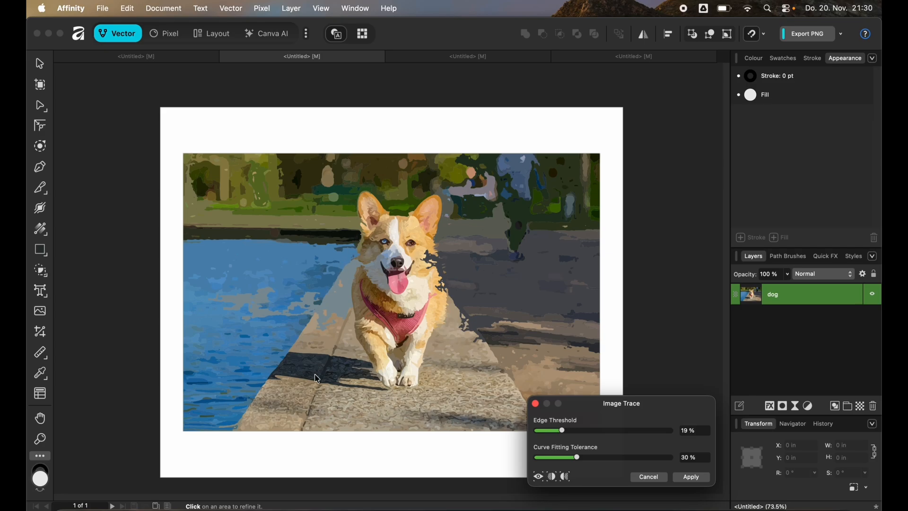
Try Edge Threshold values of 47% and 14% on the dog trace and set it to 5%
mouse_move(563, 431)
mouse_down()
mouse_move(544, 430)
mouse_move(601, 431)
mouse_up()
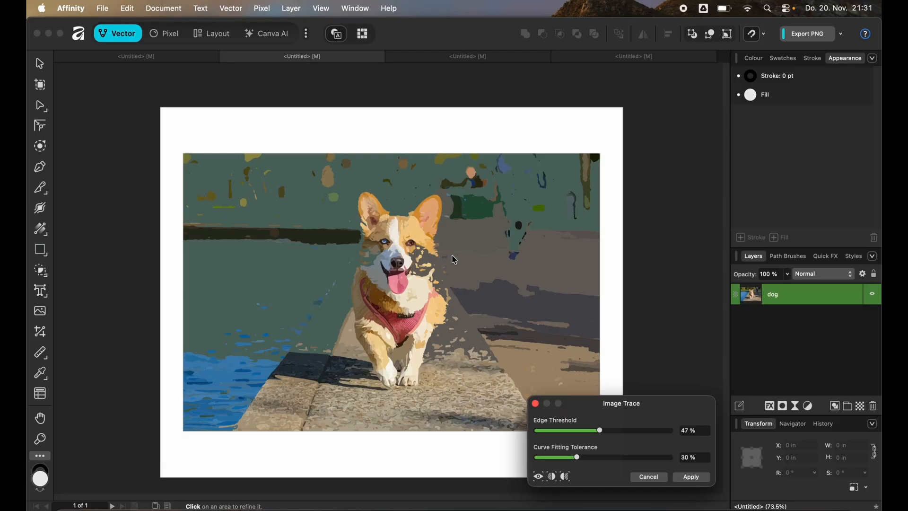
click(554, 431)
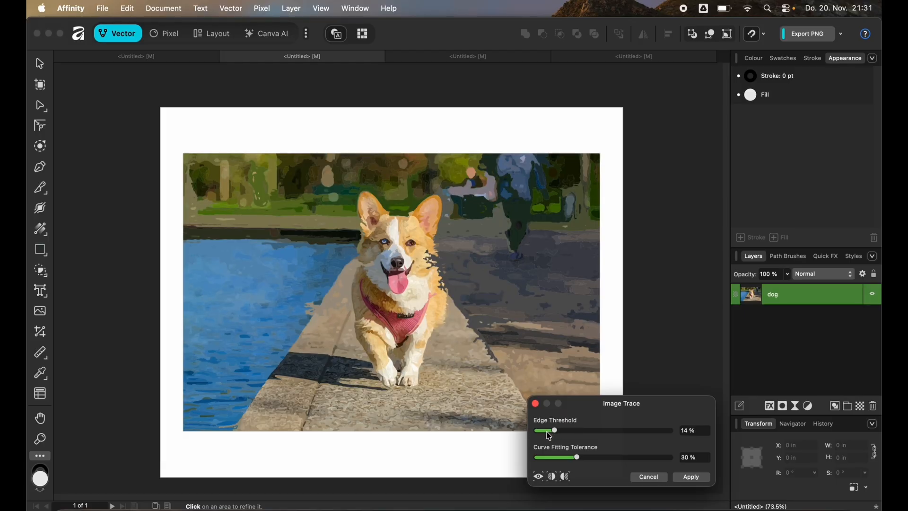
click(546, 430)
click(543, 431)
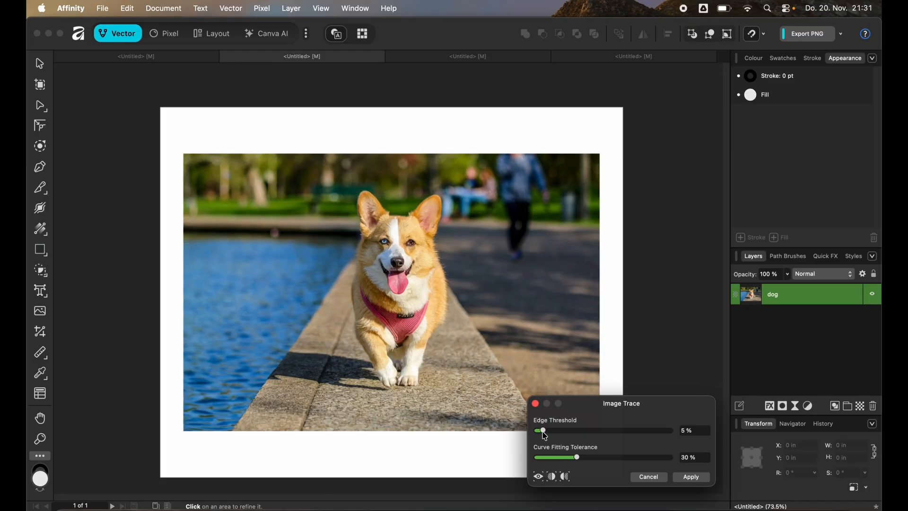